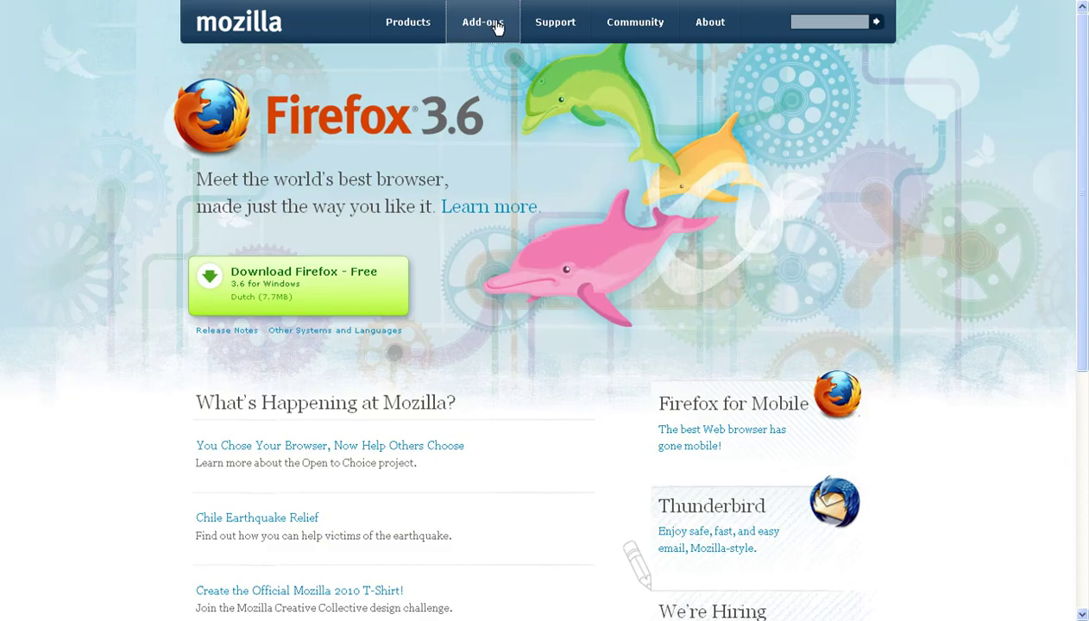
Step: Search the Firefox add-ons catalogue for 'greasemonkey'
click(499, 28)
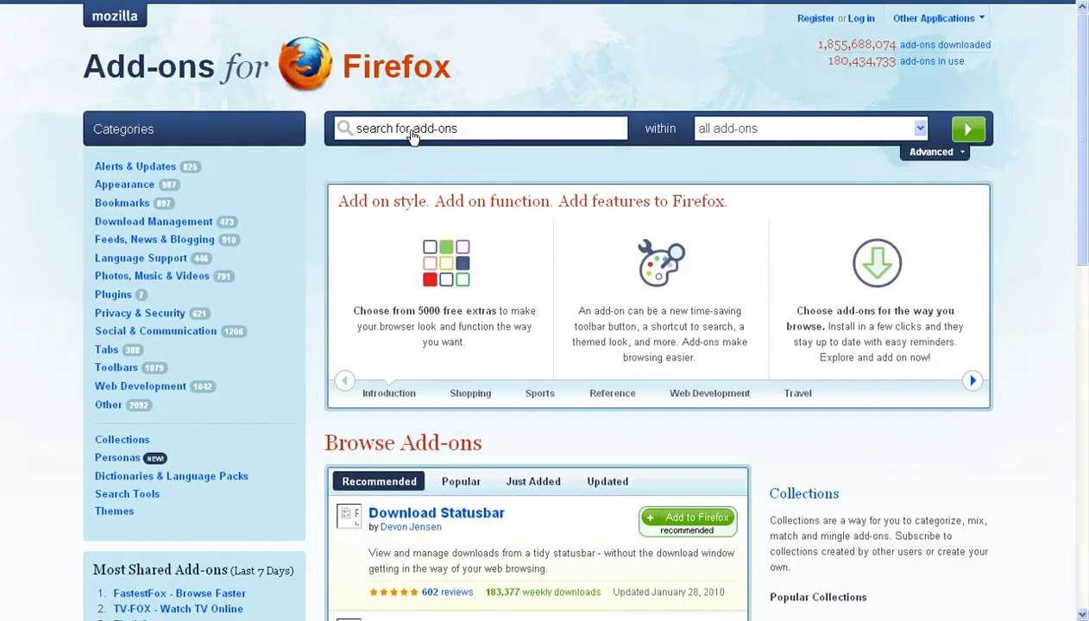
click(409, 125)
text(gre)
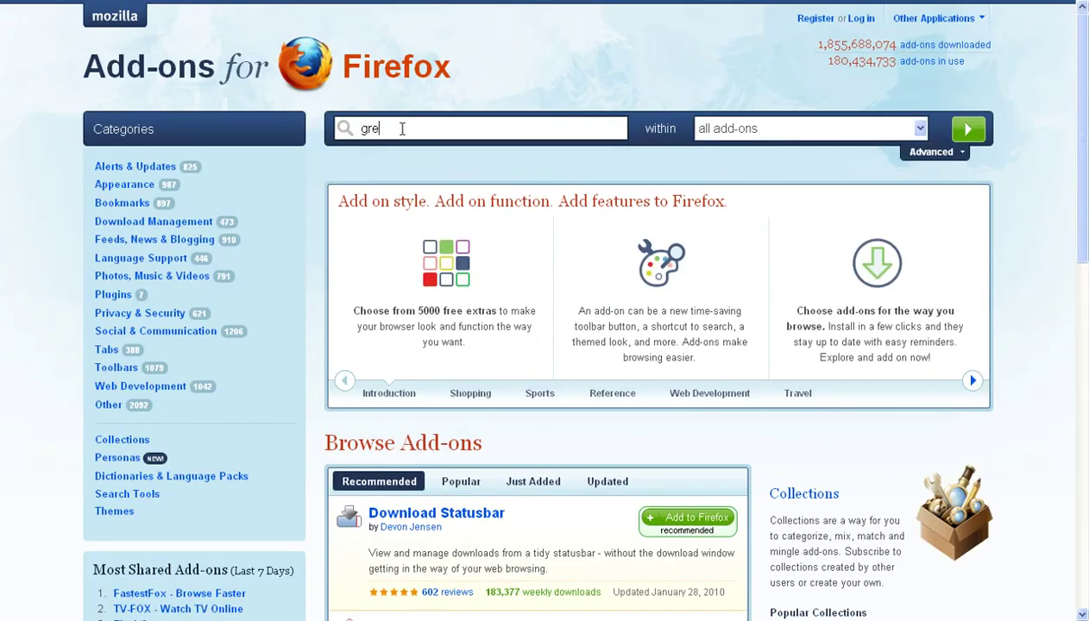
text(asemonkey)
key(Return)
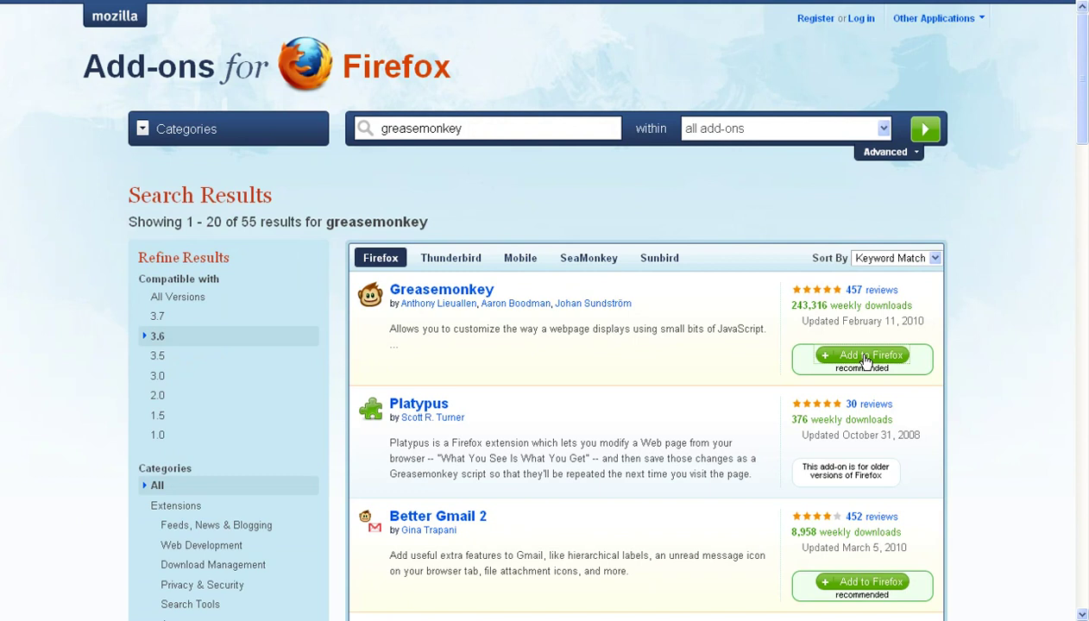
Step: Add Greasemonkey to Firefox and restart the browser to complete the installation
click(866, 357)
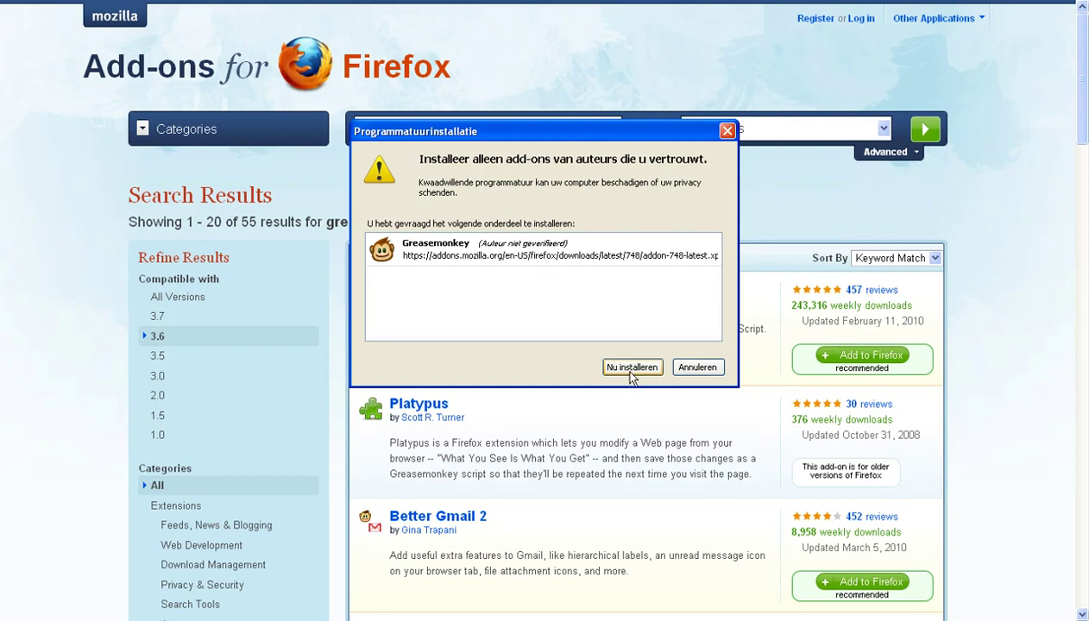
click(630, 369)
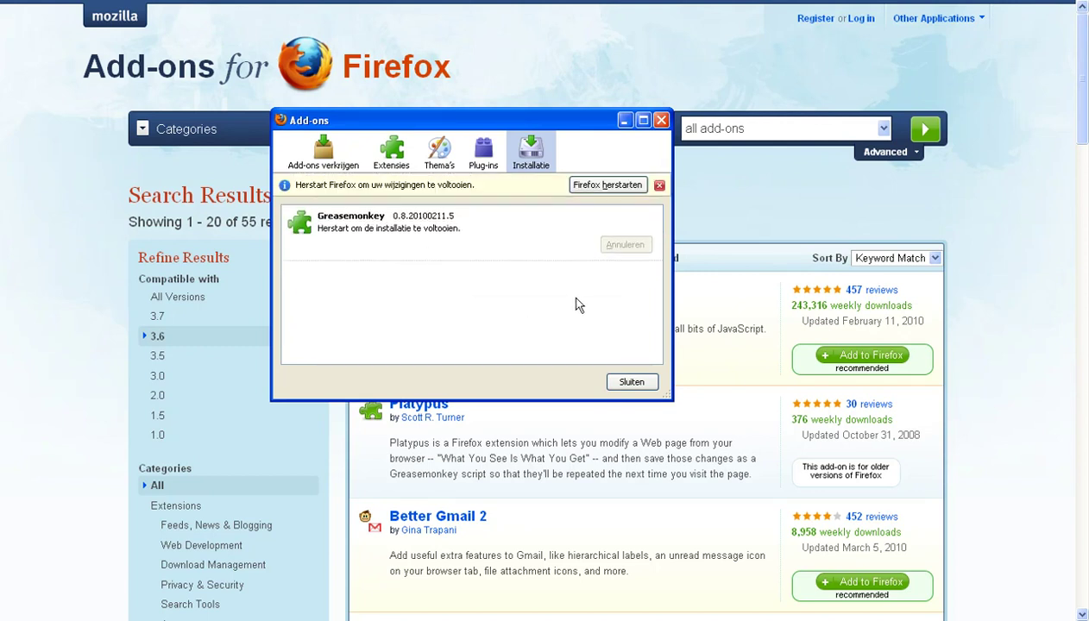
click(601, 186)
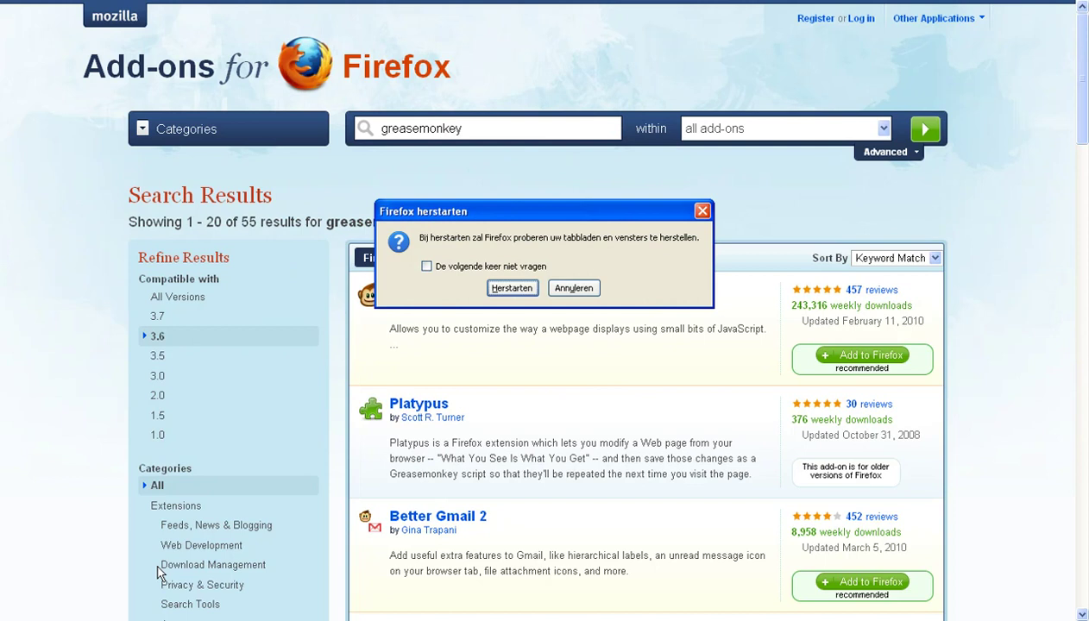
key(Return)
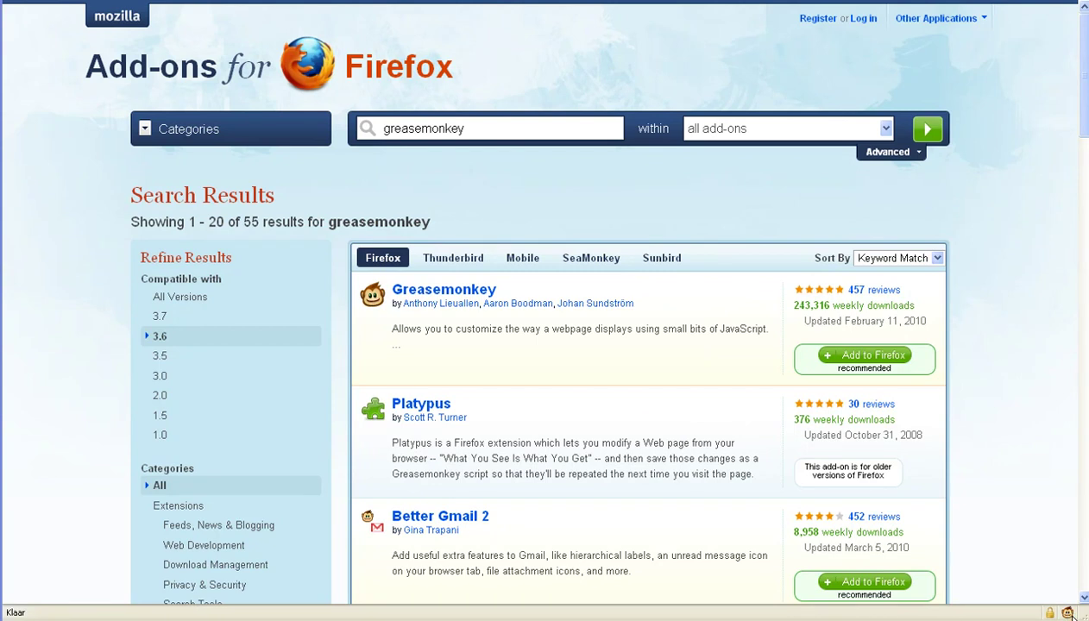
Step: Toggle the Greasemonkey status icon off and back on
click(1067, 613)
click(1068, 612)
click(1068, 613)
click(1068, 613)
key(alt+Tab)
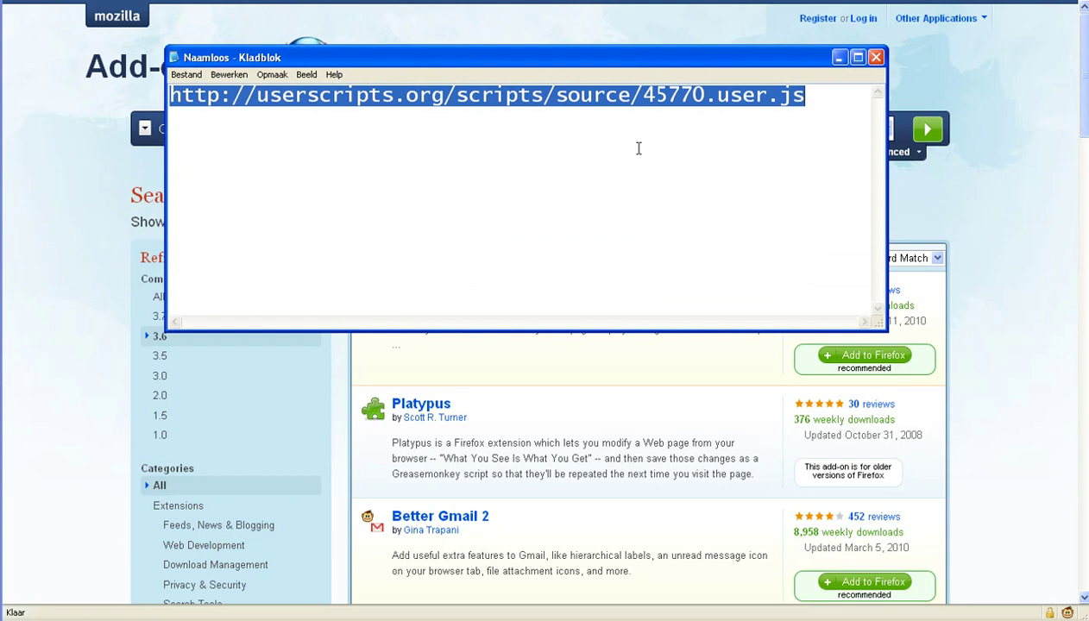
click(646, 134)
click(850, 103)
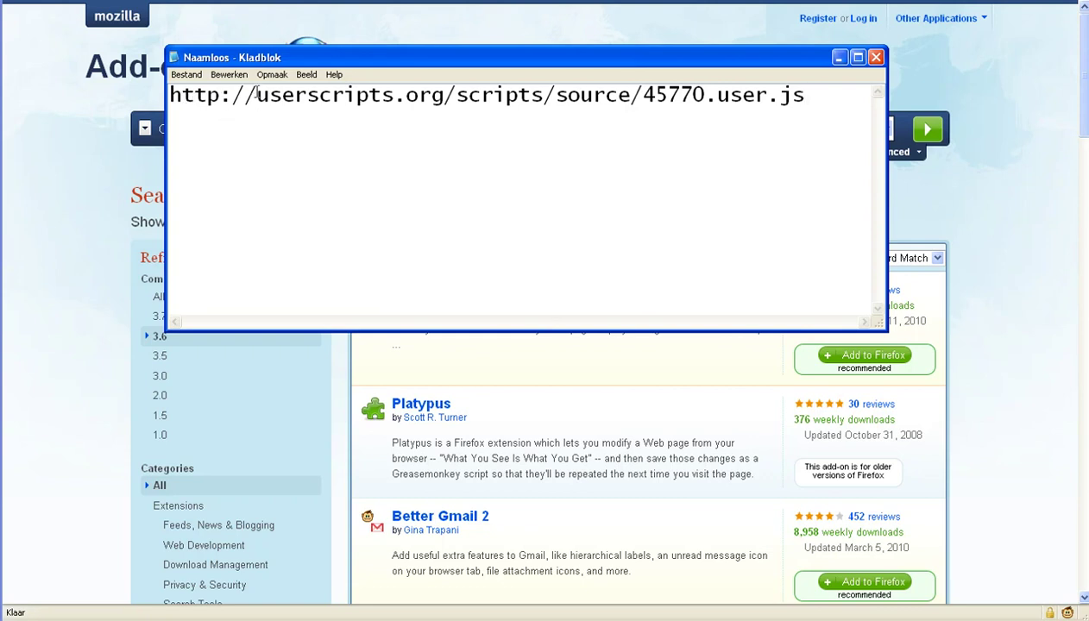
drag(253, 95, 873, 121)
click(818, 160)
drag(807, 63, 809, 123)
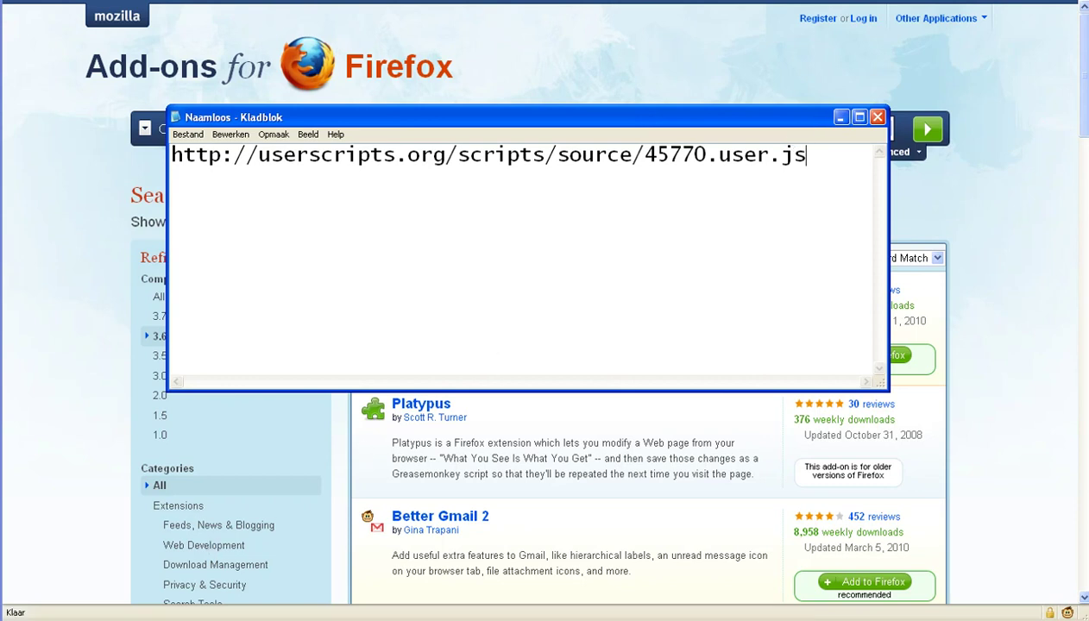
key(ctrl+a)
click(708, 178)
key(ctrl+a)
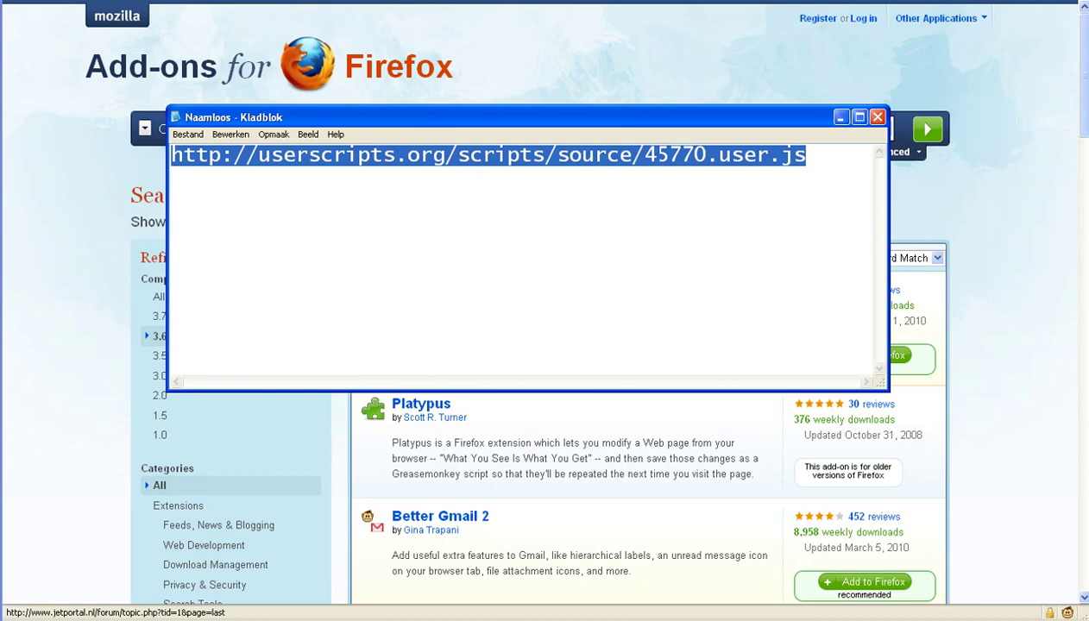
key(alt+Tab)
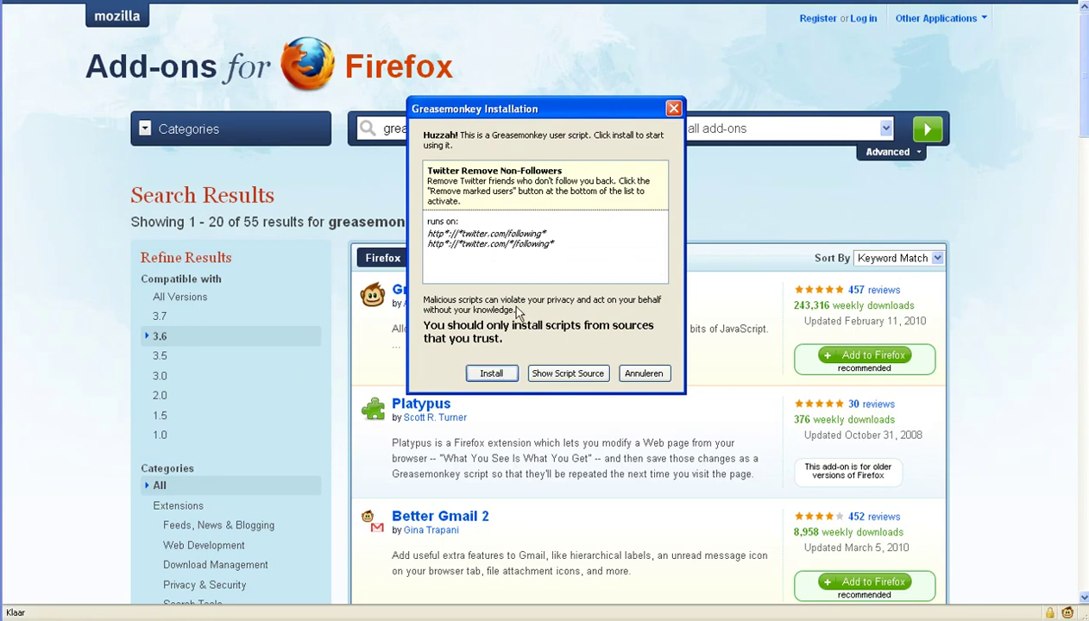
click(491, 373)
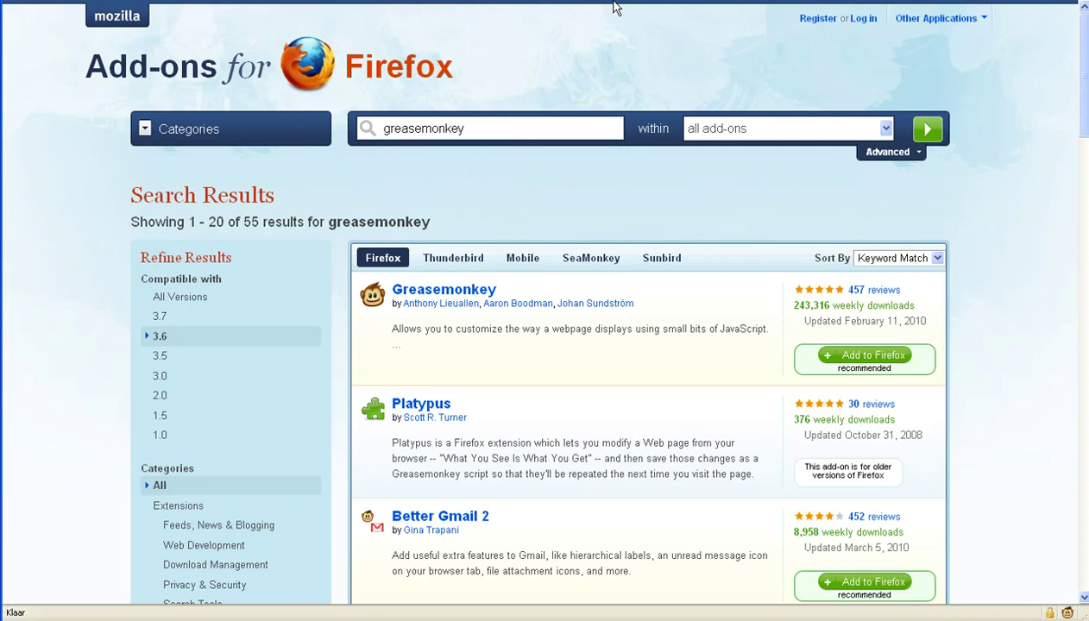
text(www.t)
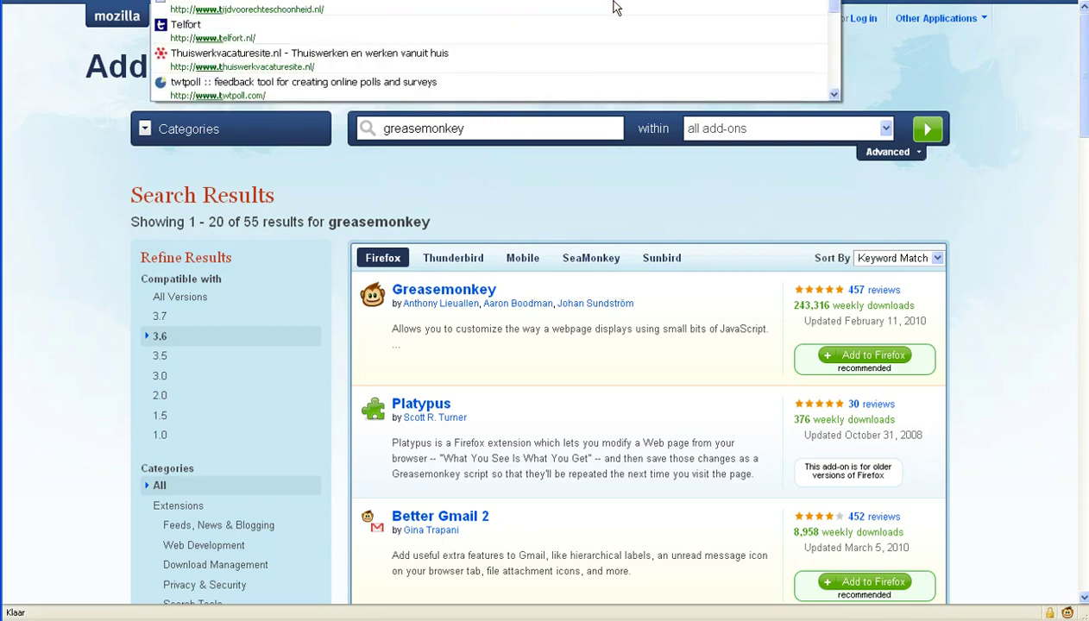
text(i)
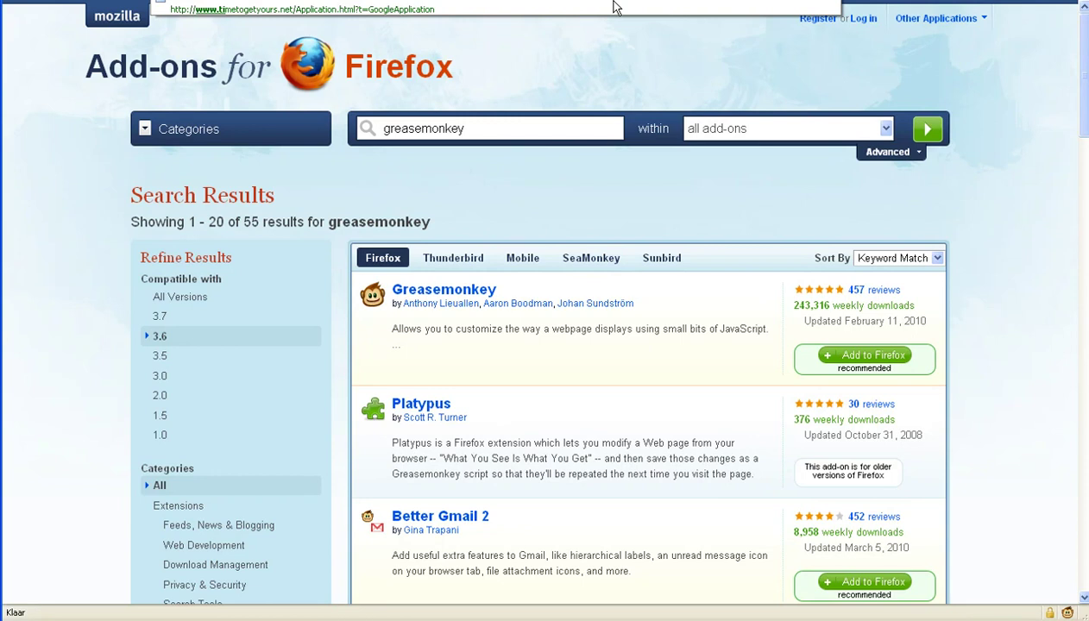
Step: Load Twitter, scroll to the bottom of the following list, and run 'Remove marked (6)'
key(Return)
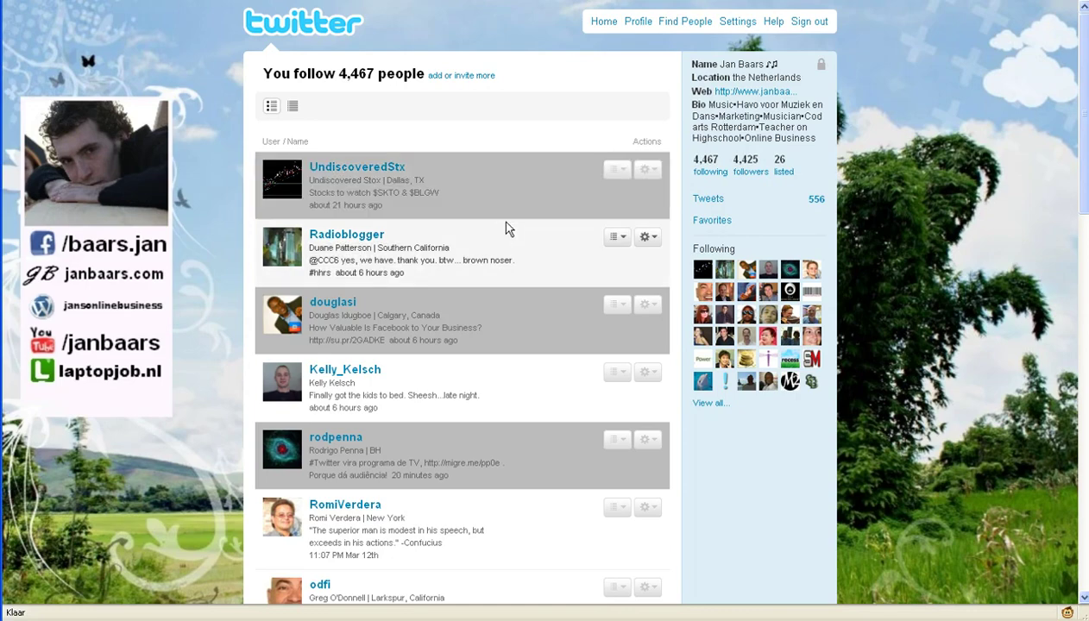
scroll(889, 292, down, 1)
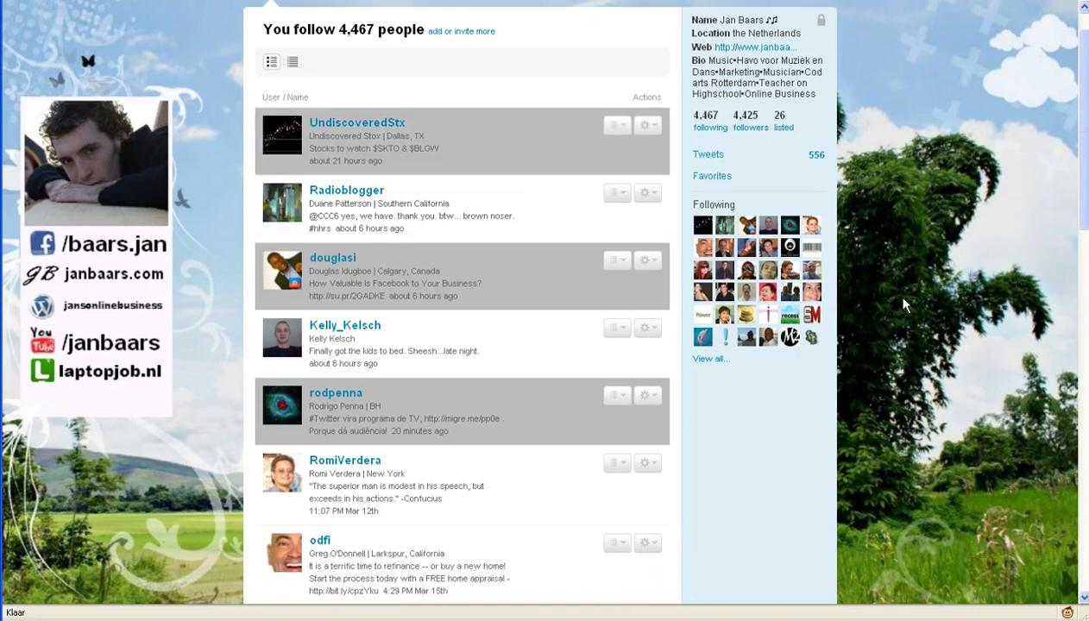
scroll(910, 259, down, 5)
scroll(925, 268, down, 5)
scroll(924, 267, down, 7)
scroll(924, 268, down, 2)
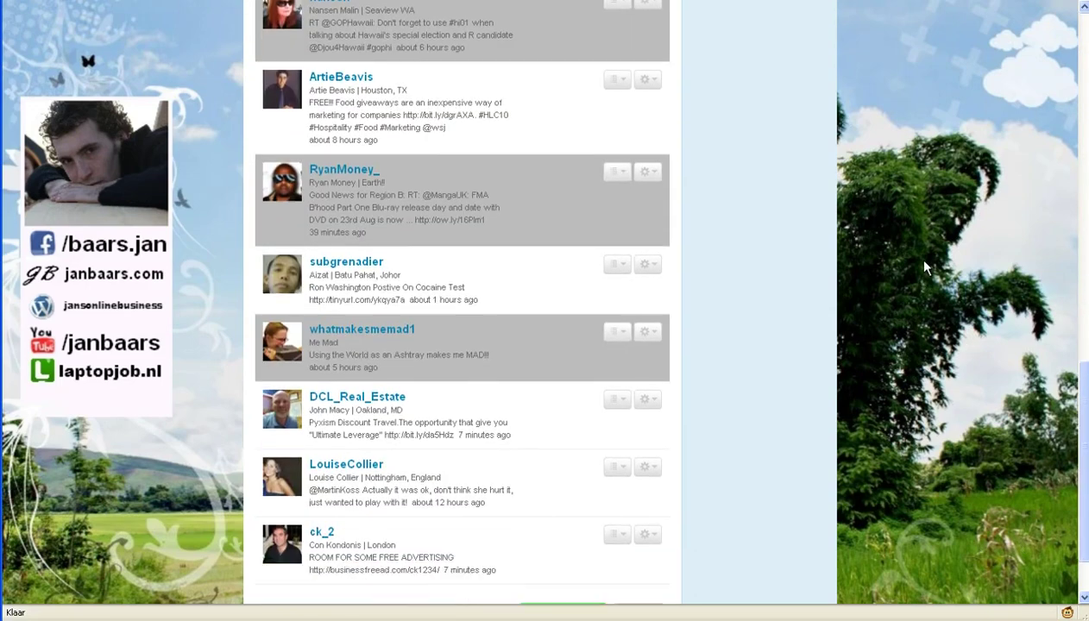
scroll(925, 268, down, 2)
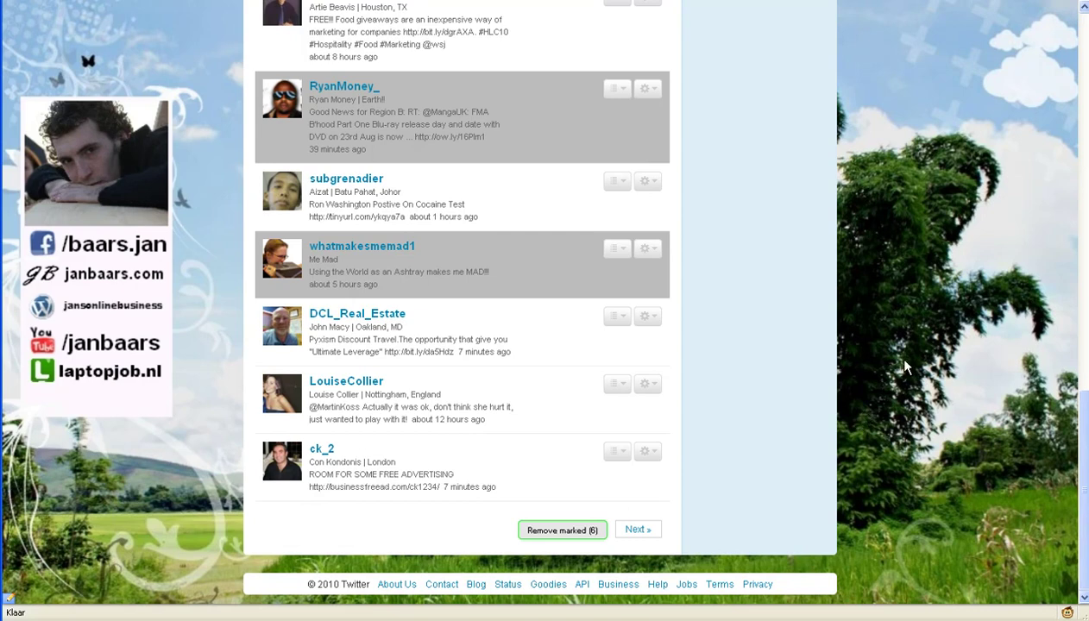
scroll(897, 397, up, 3)
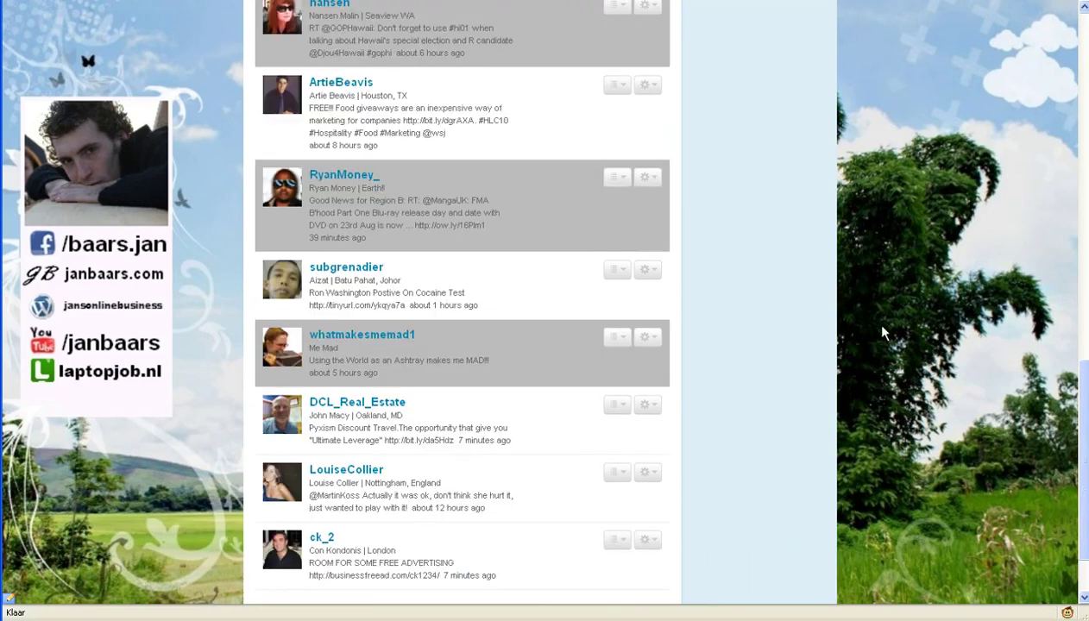
scroll(882, 330, up, 3)
scroll(878, 283, up, 6)
scroll(878, 283, up, 5)
scroll(871, 276, up, 5)
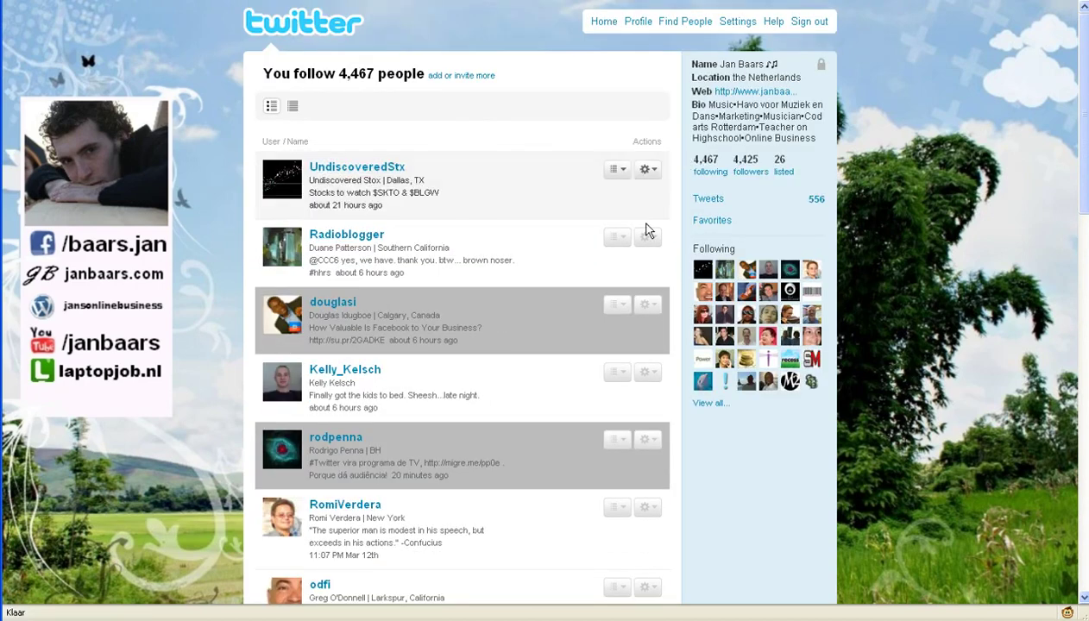
scroll(988, 205, down, 2)
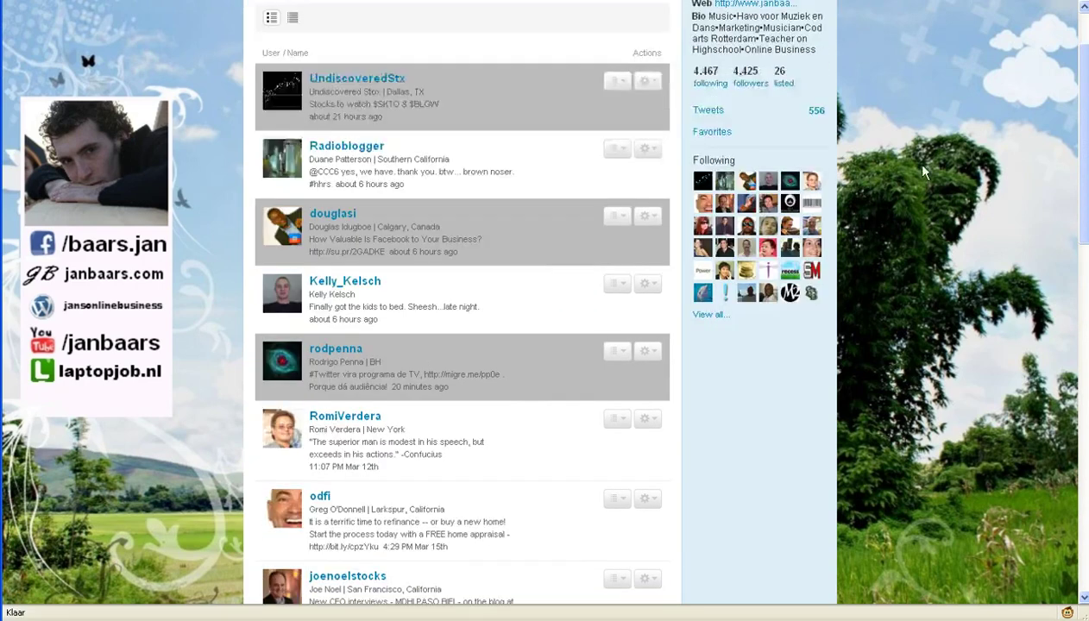
scroll(989, 205, down, 4)
scroll(988, 205, down, 5)
scroll(988, 204, down, 6)
scroll(988, 205, down, 1)
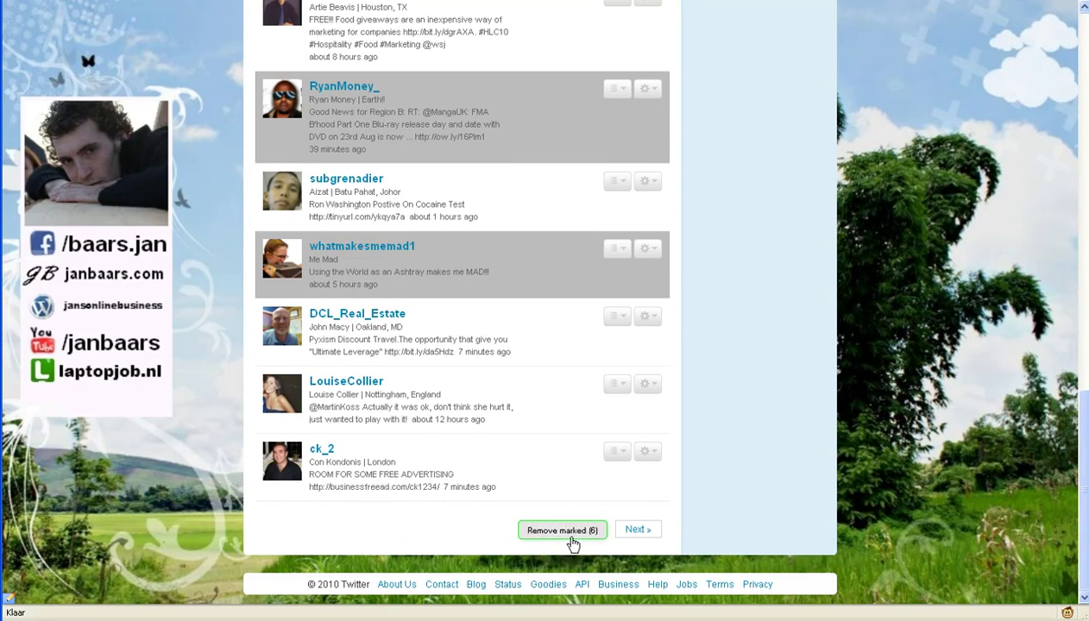
click(574, 542)
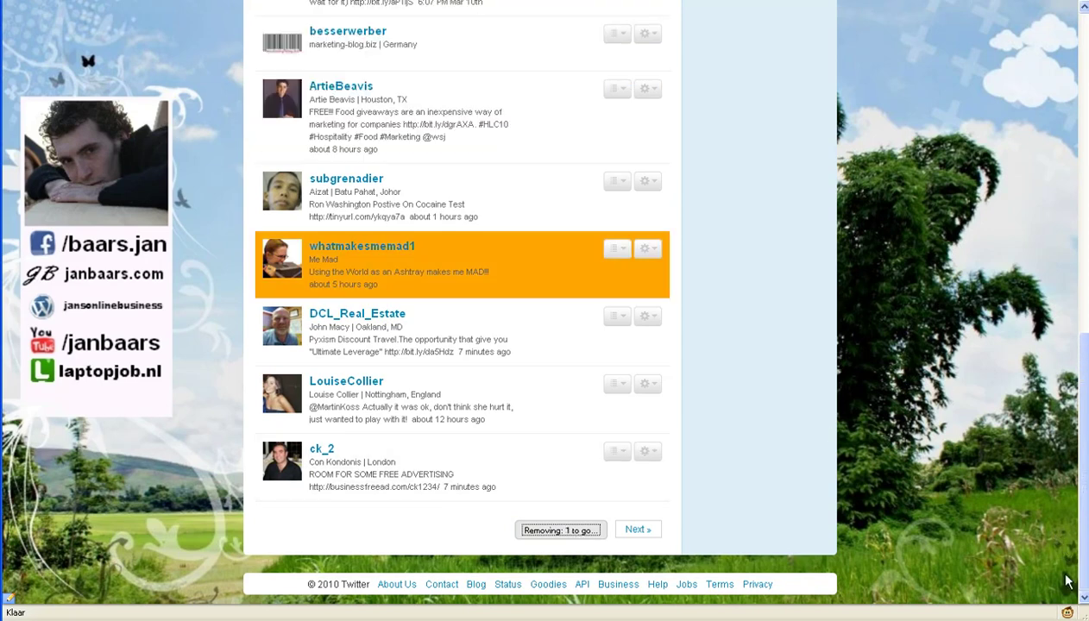
Step: From the Greasemonkey icon's Manage User Scripts, edit the Twitter Remove Non-Followers script
right_click(1069, 614)
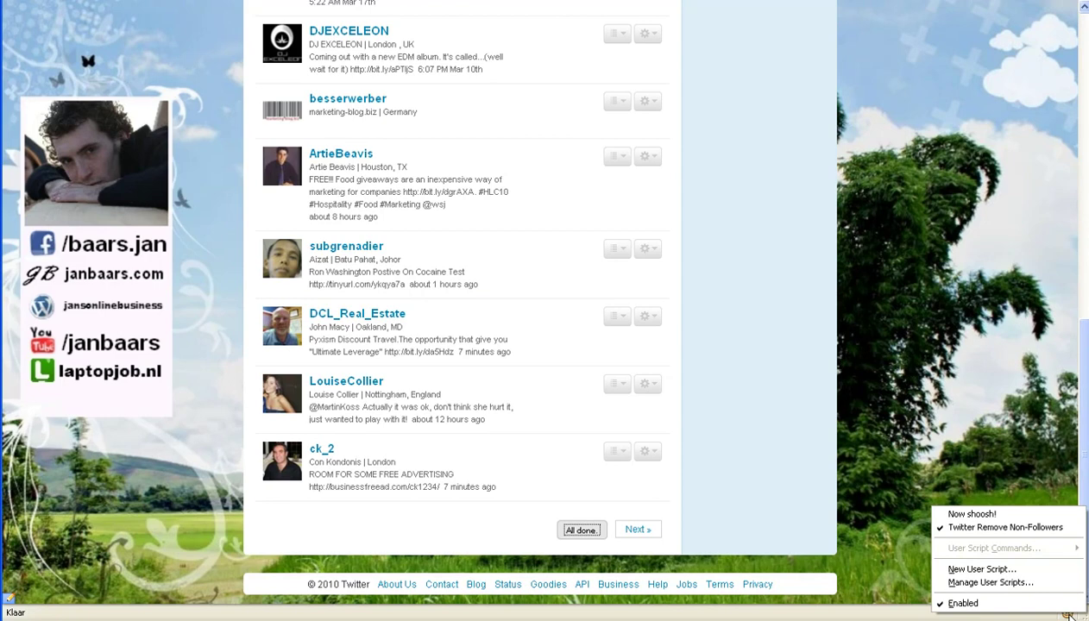
click(1021, 590)
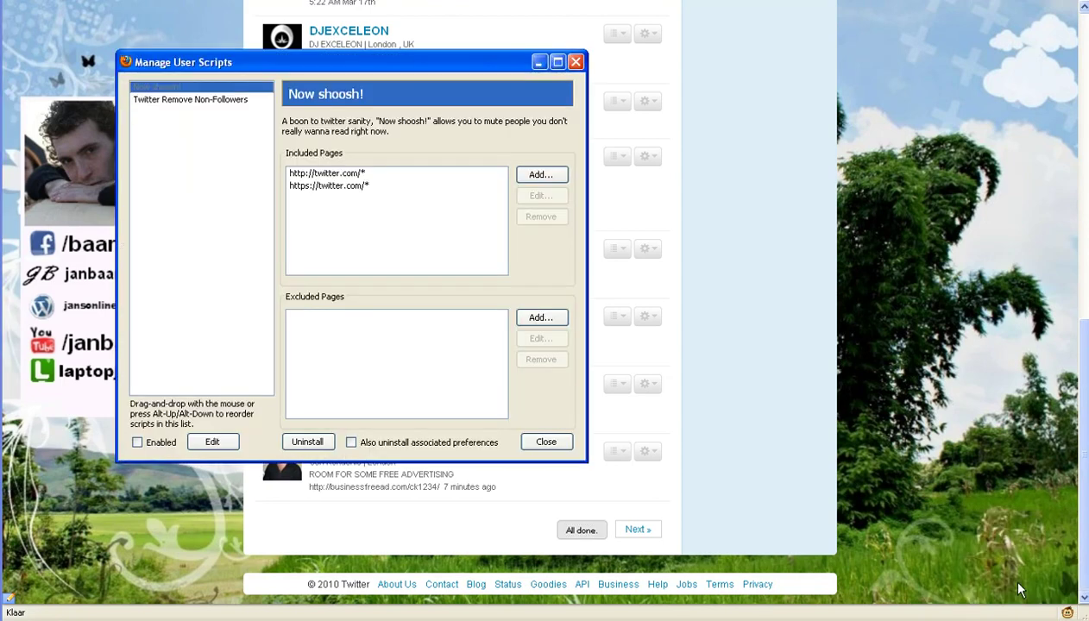
click(177, 102)
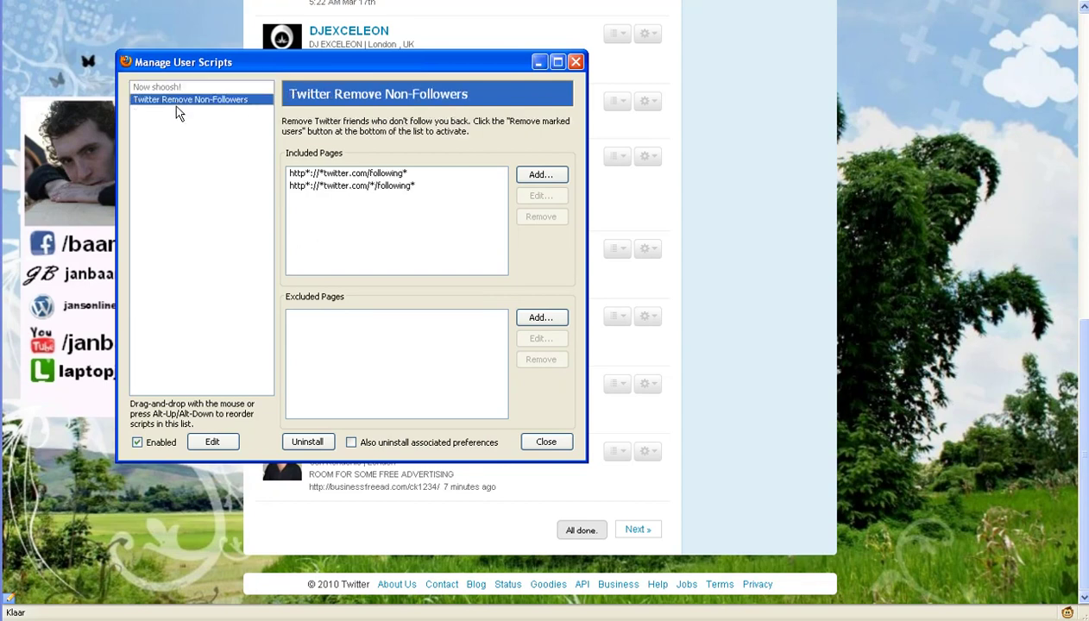
click(231, 443)
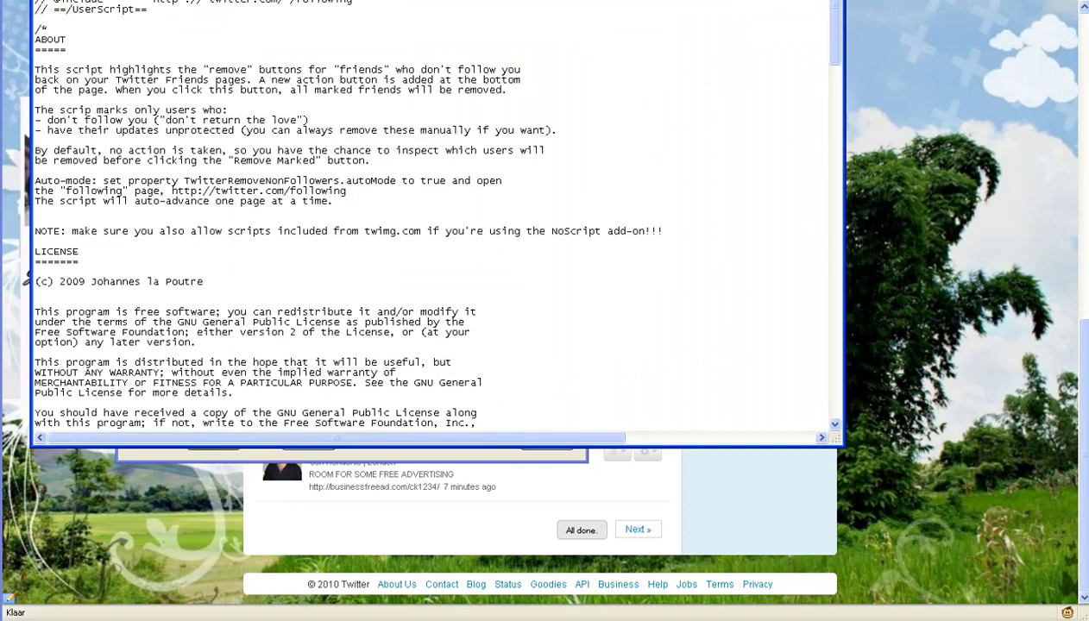
Step: Change the script's autoMode value from false to true
scroll(248, 234, down, 3)
scroll(255, 263, down, 2)
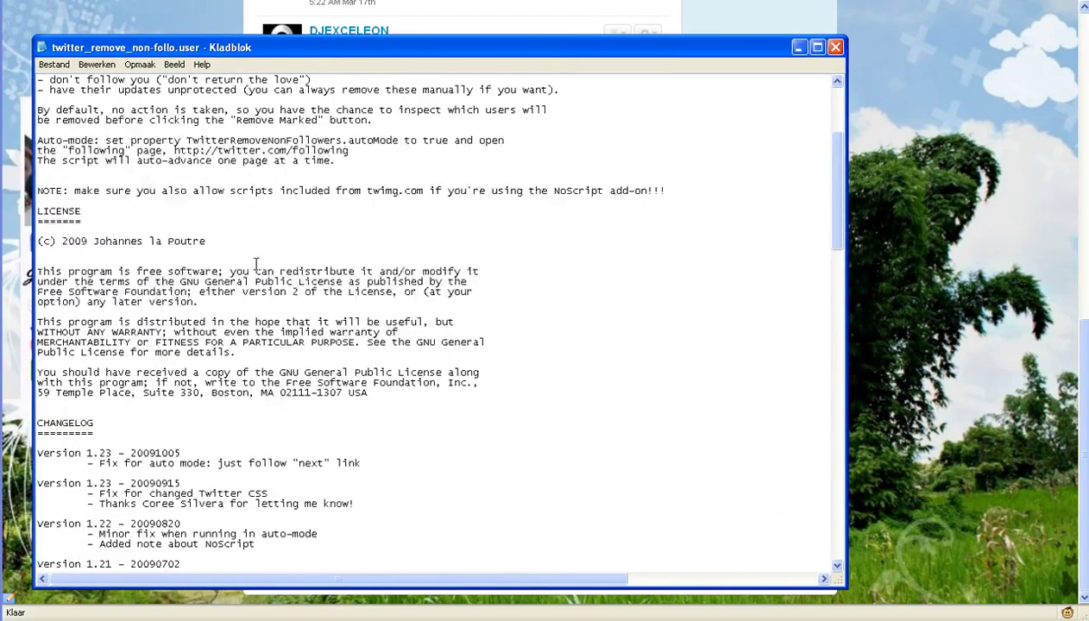
scroll(255, 263, down, 2)
scroll(256, 263, down, 3)
scroll(256, 263, down, 3)
scroll(255, 263, down, 3)
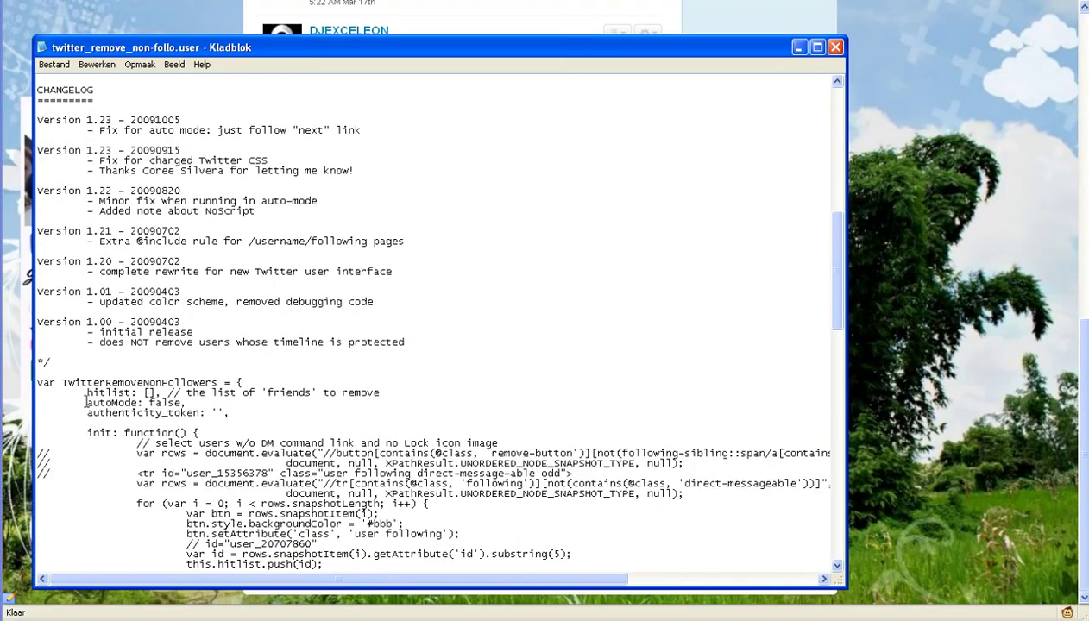
drag(87, 402, 182, 403)
text(tr)
text(u)
Step: Save the script with Bestand > Opslaan and close Notepad
click(53, 65)
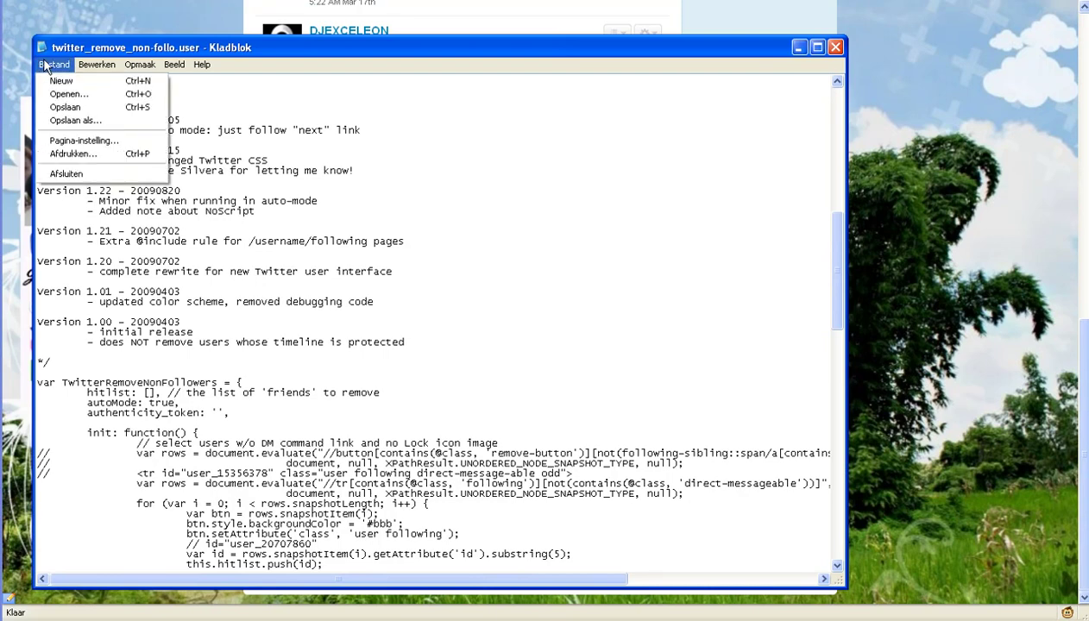
click(79, 109)
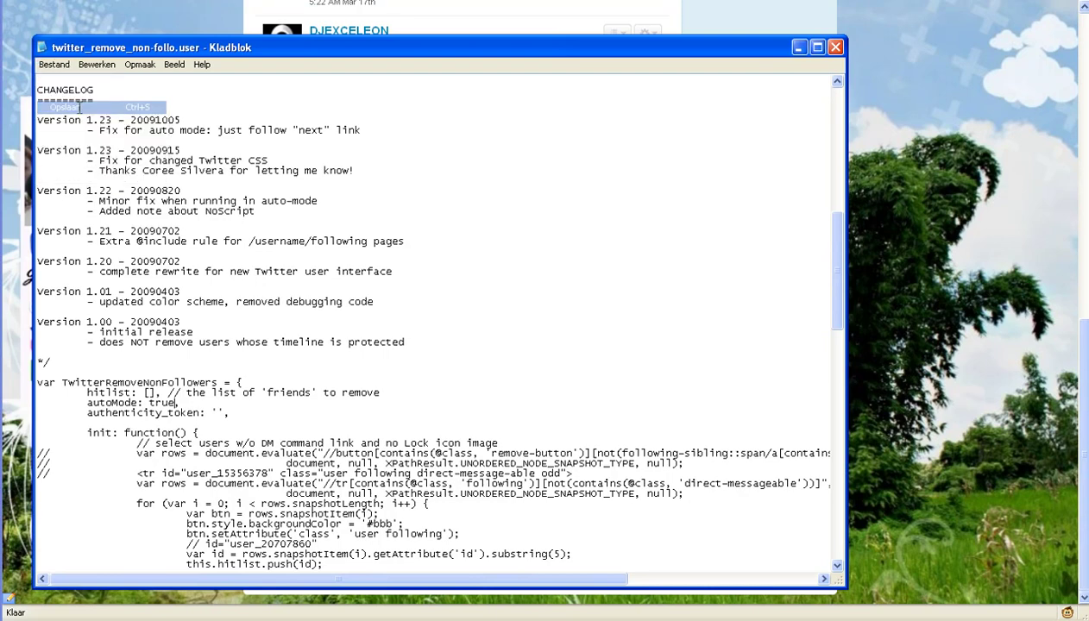
click(835, 47)
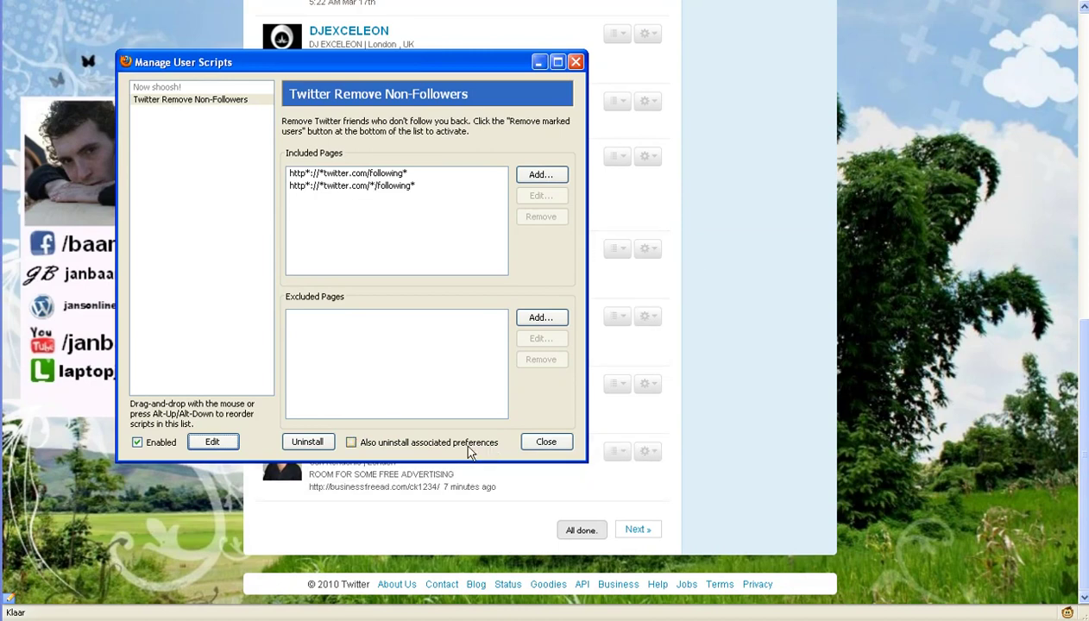
Step: Close the Manage User Scripts dialog to reveal the Twitter following list
click(545, 442)
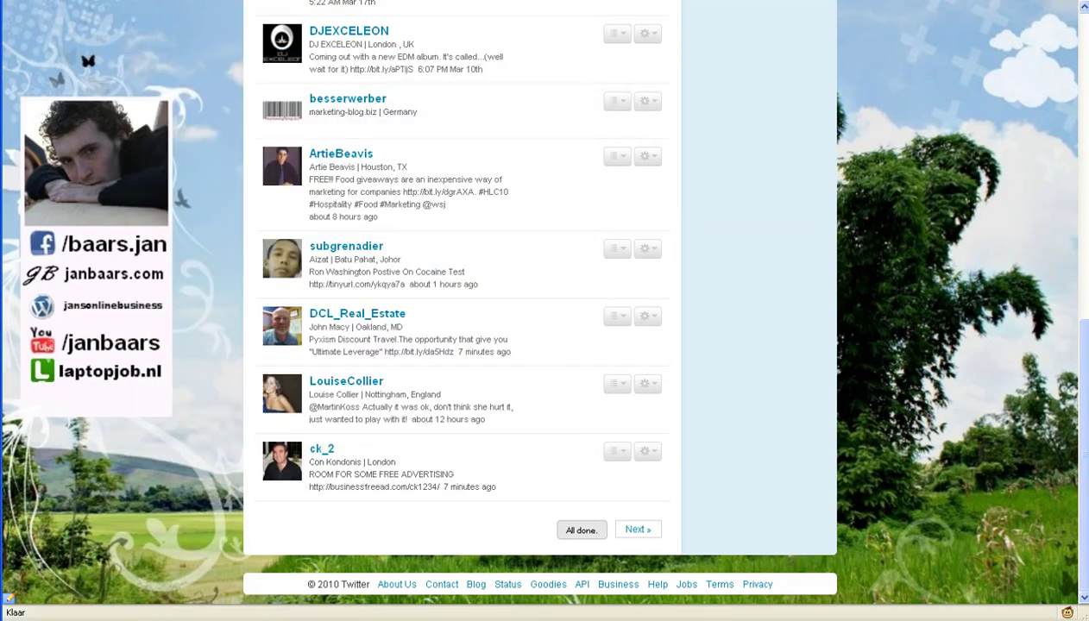